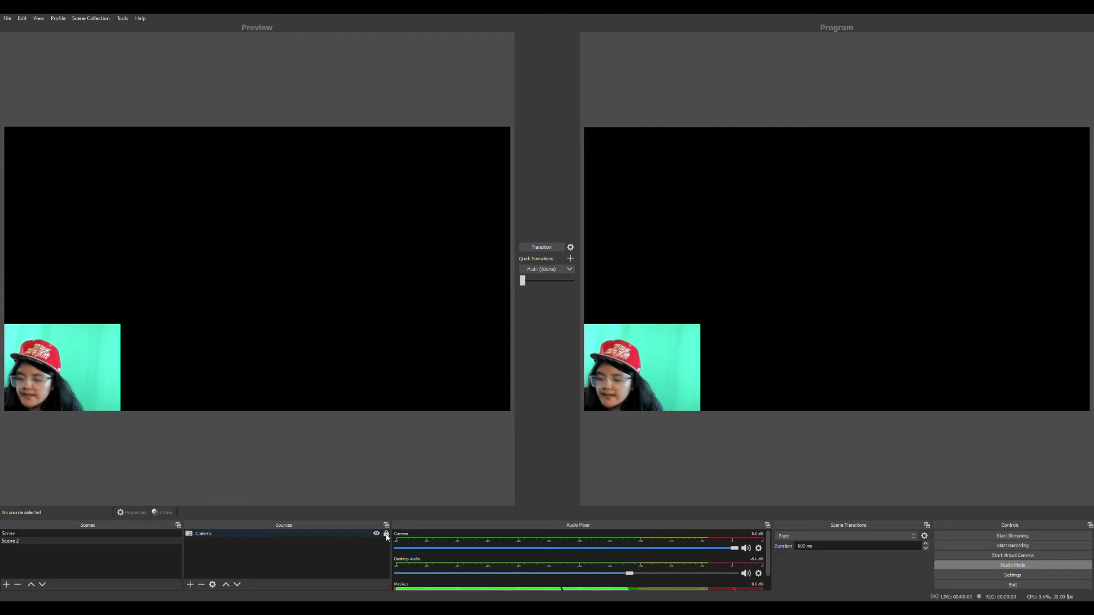
Toggle the Camera source's visibility off and back on
click(376, 534)
click(377, 535)
click(377, 534)
click(376, 534)
Enlarge the webcam slightly from its top-right corner, keeping it in the bottom-left
click(119, 331)
mouse_move(120, 330)
mouse_down()
mouse_move(136, 331)
mouse_move(199, 279)
mouse_move(121, 330)
mouse_move(244, 232)
mouse_move(112, 357)
mouse_move(122, 351)
mouse_up()
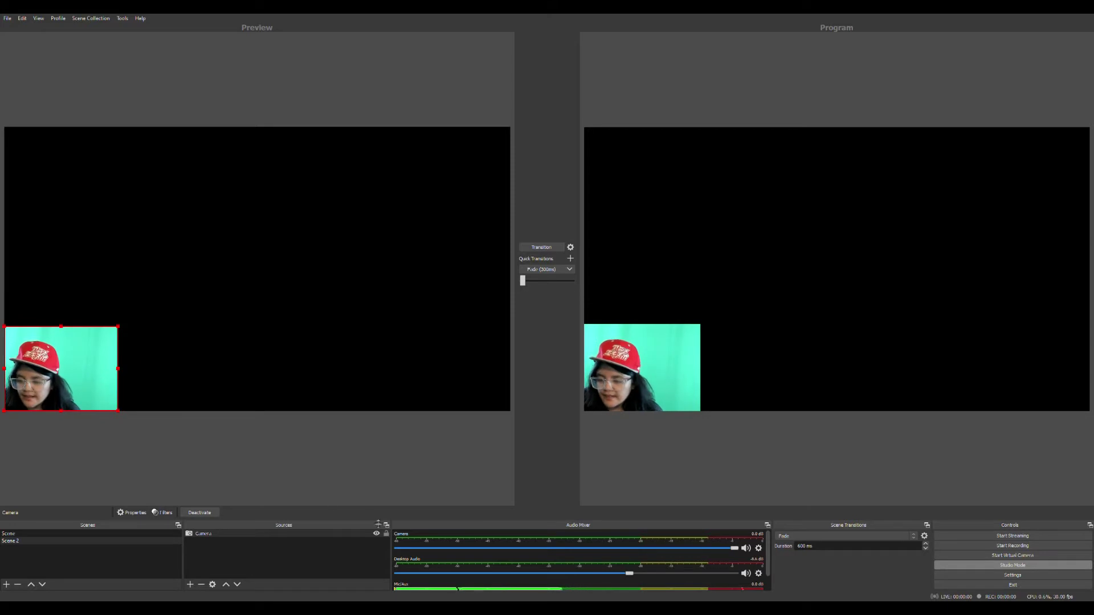
drag(118, 327, 130, 317)
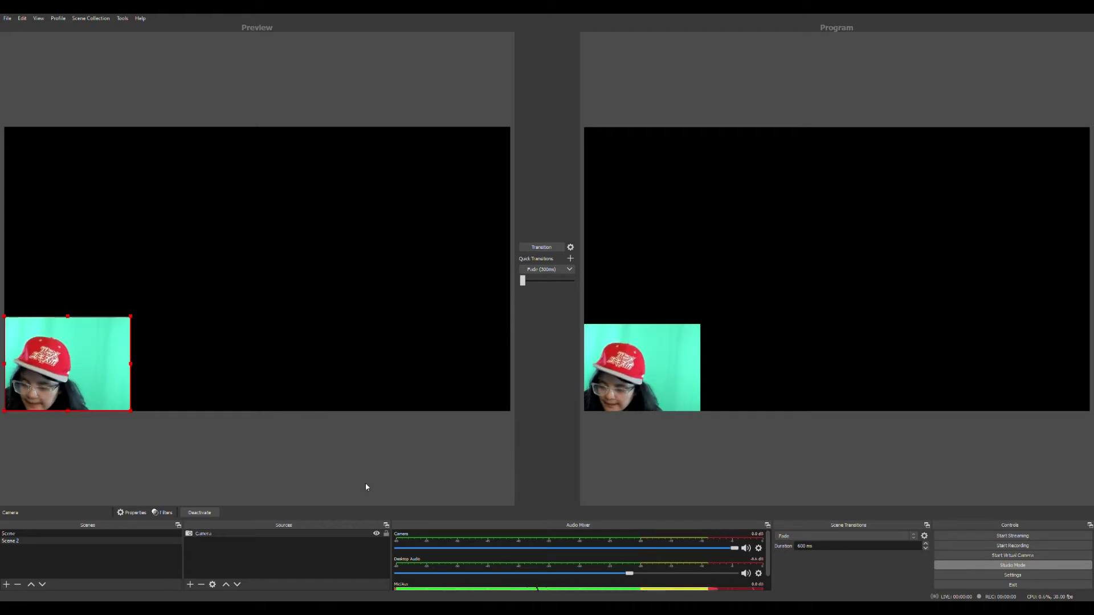
click(387, 534)
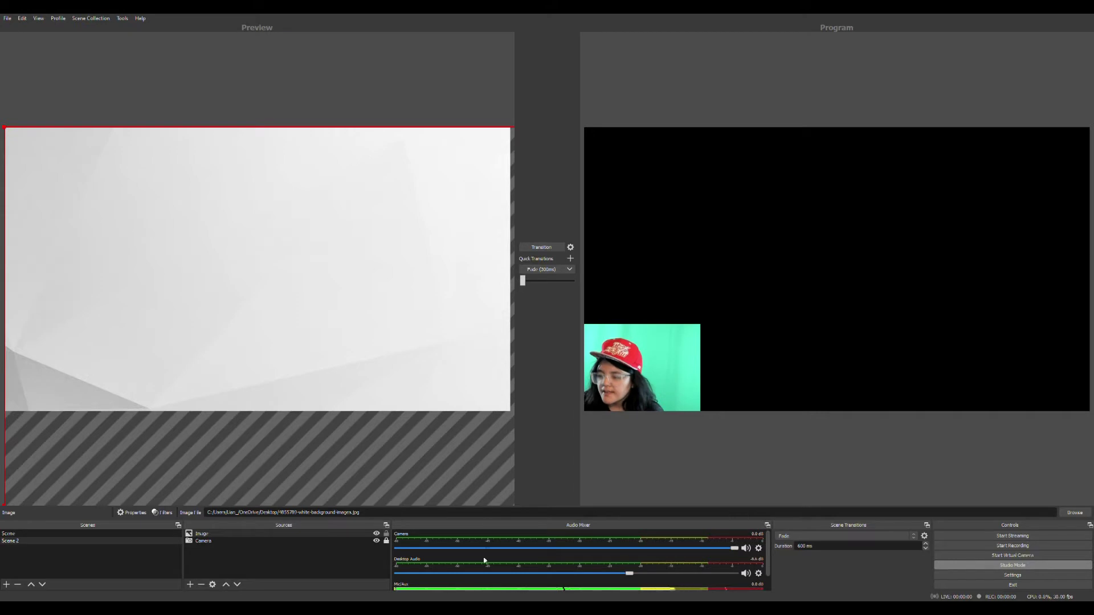
Fit the white polygon image to the full canvas with Ctrl+F, then toggle its lock on and off
key(ctrl+f)
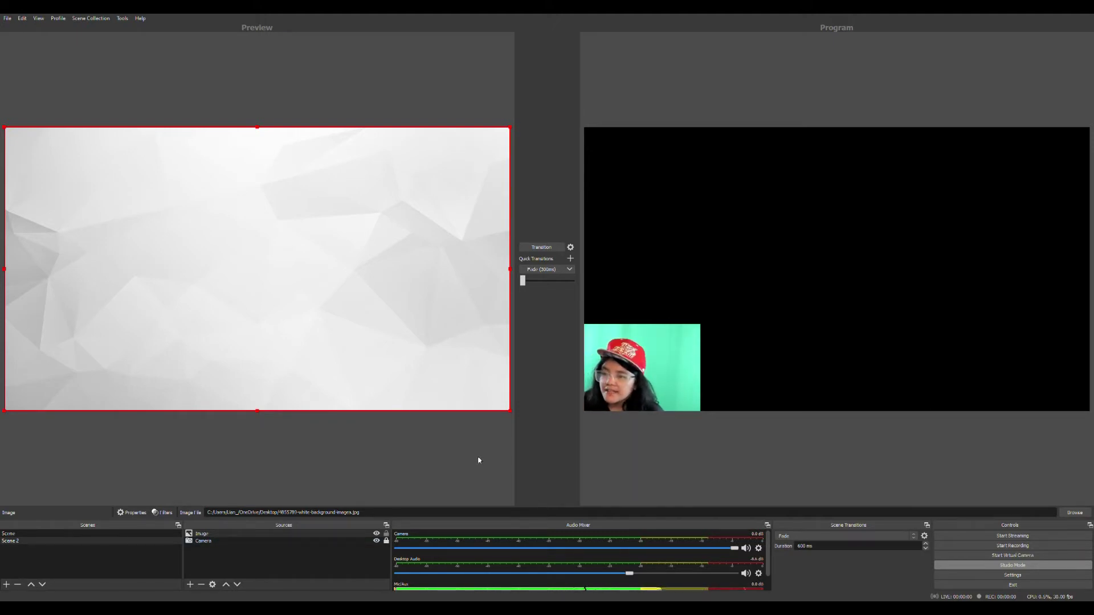
click(386, 533)
click(387, 534)
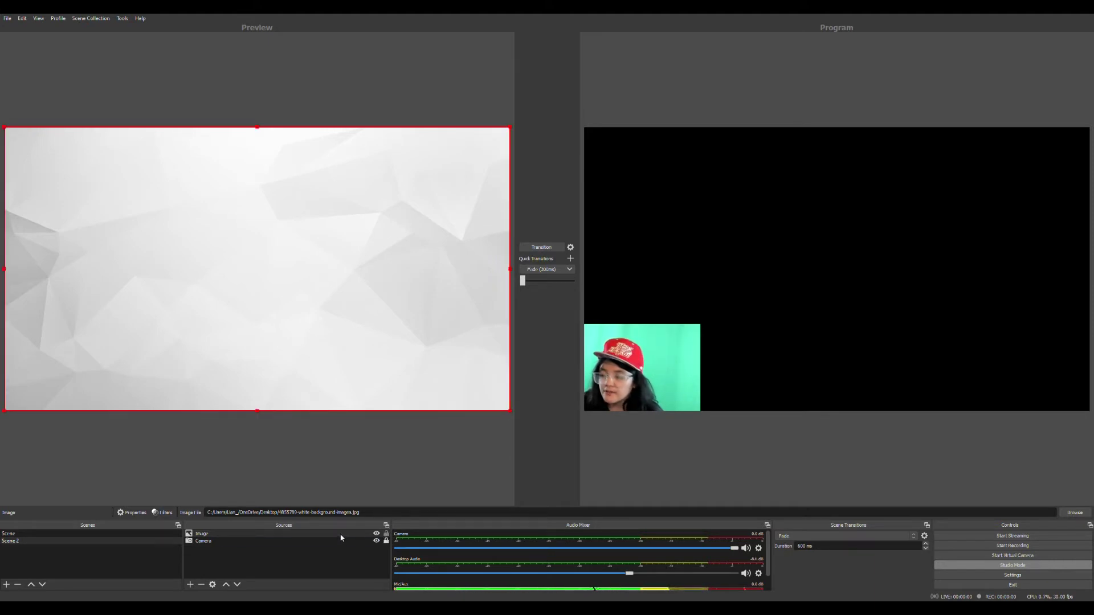
Move the Image source below Camera so the webcam appears on top
drag(341, 535, 340, 541)
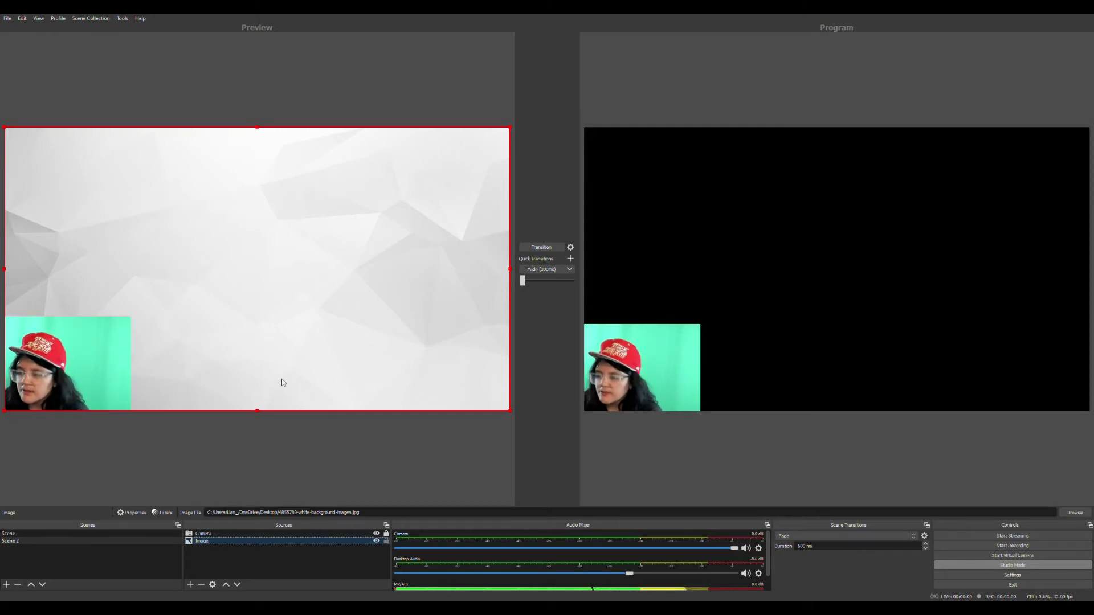
Transition the Preview scene to Program
click(552, 248)
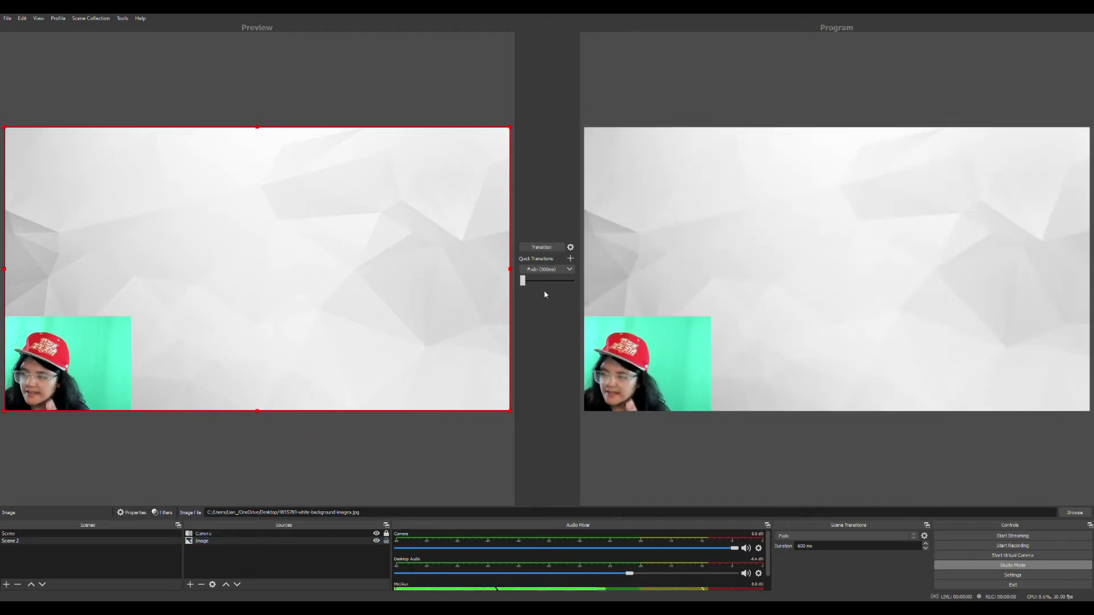
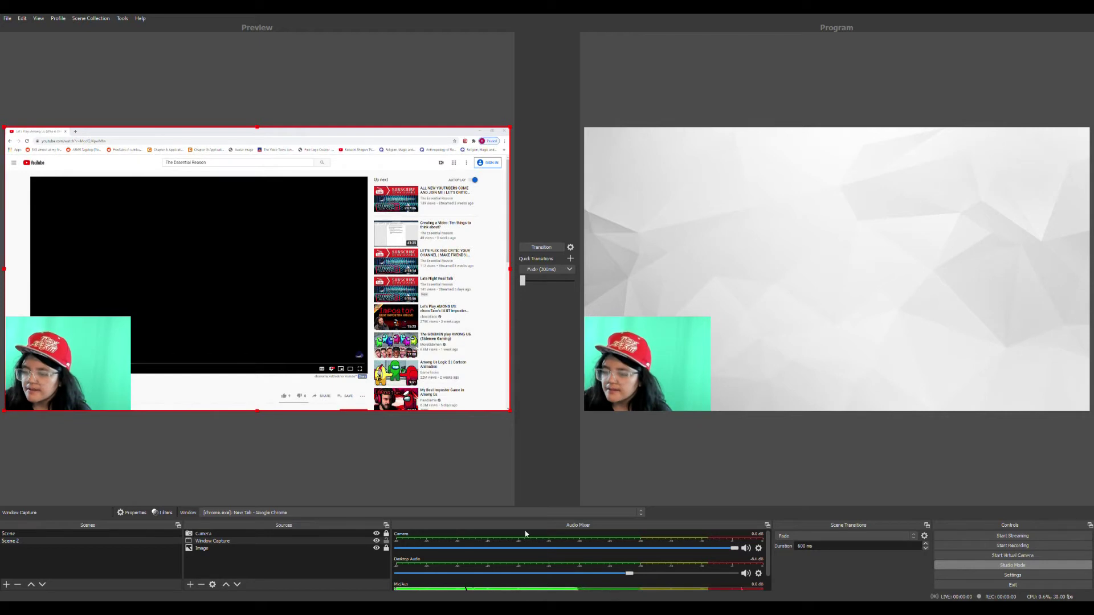
Move the Camera overlay to the YouTube capture's top-right corner and transition that layout to Program
click(271, 454)
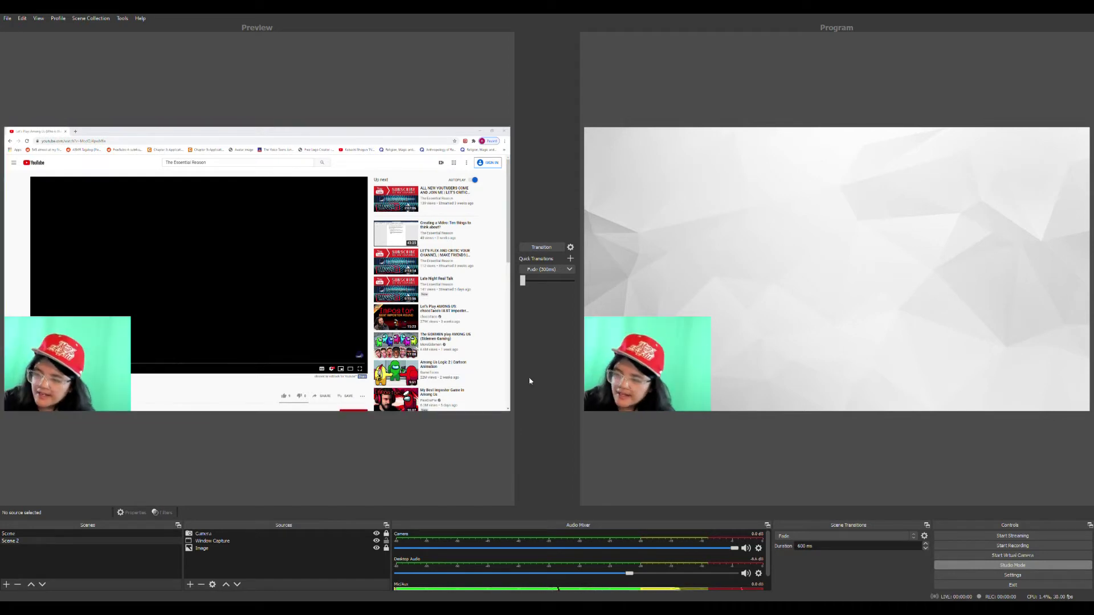
click(105, 376)
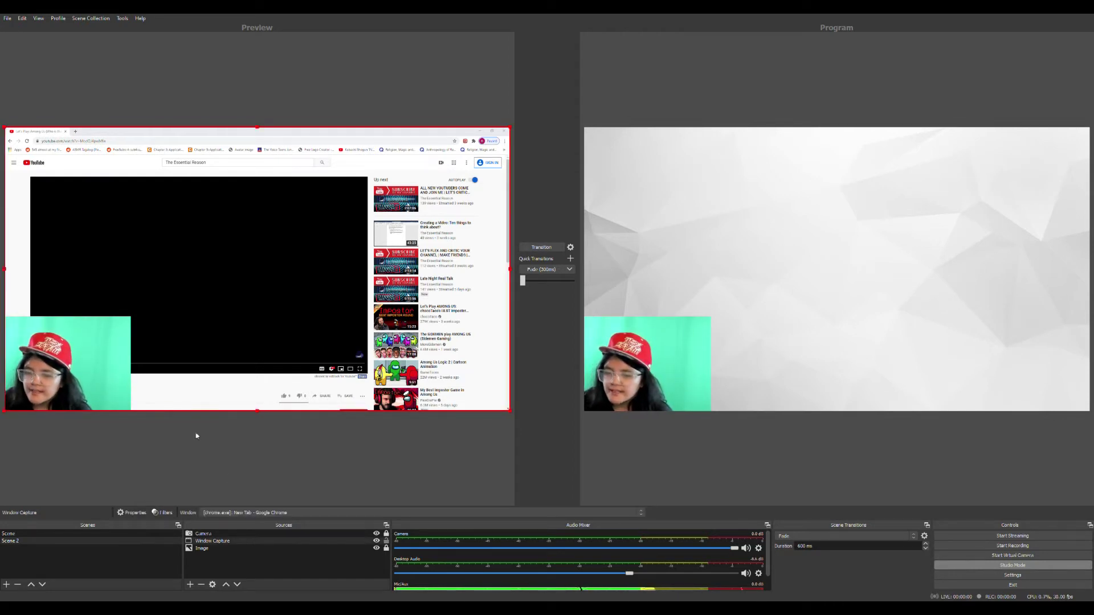
click(331, 556)
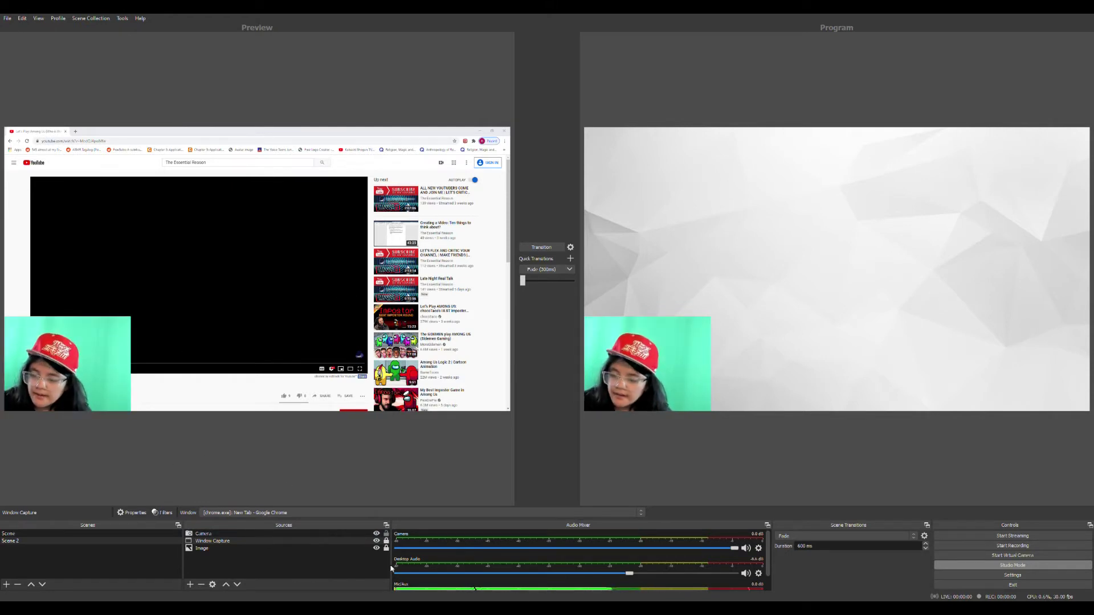
drag(104, 347, 485, 161)
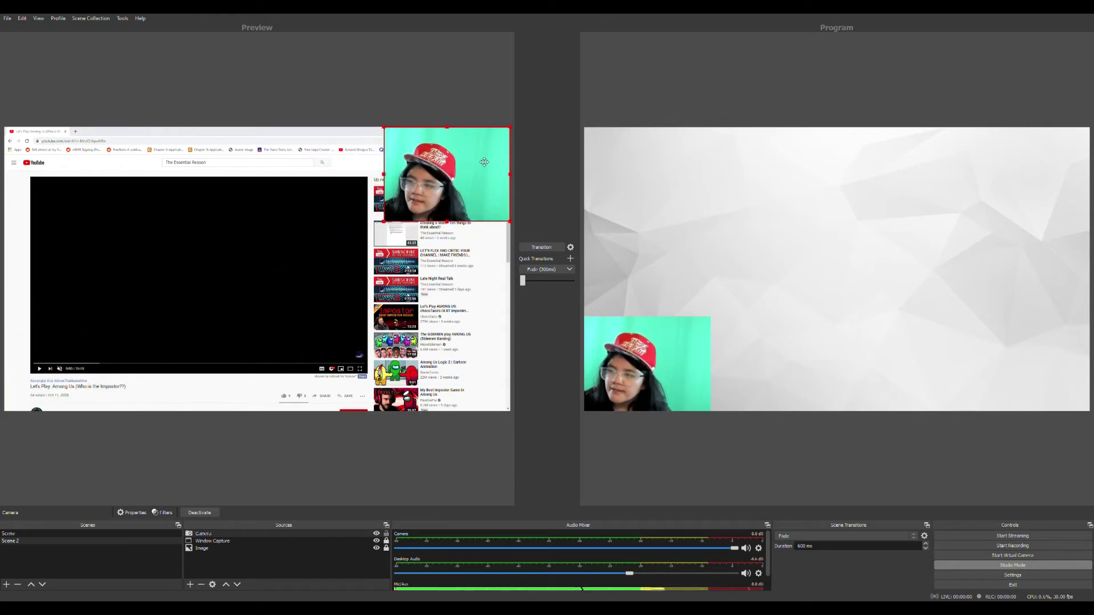
click(547, 247)
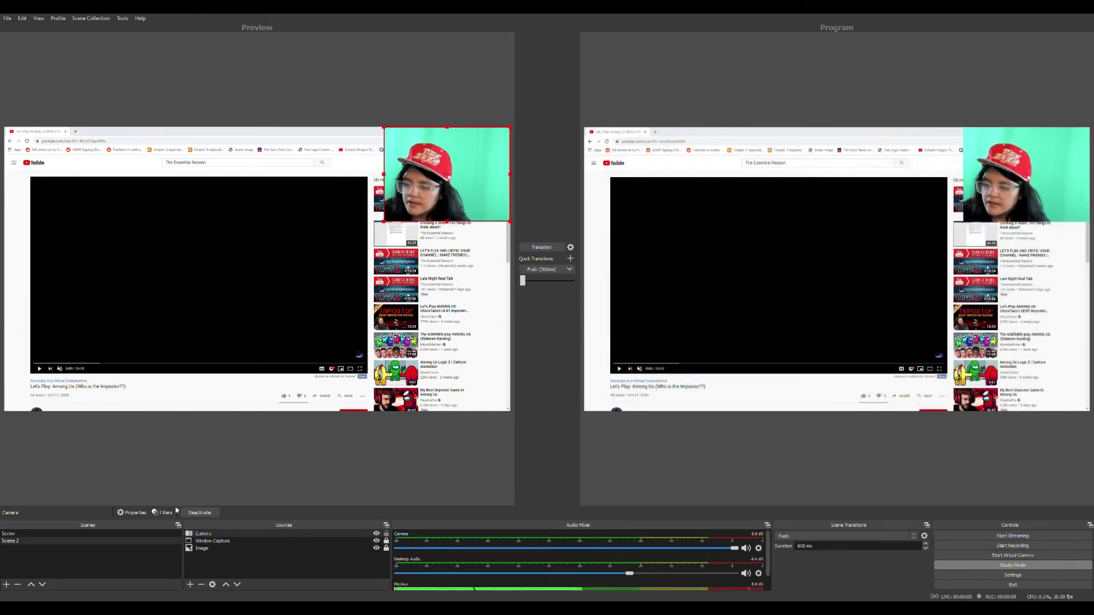
Hide the Window Capture source, leaving the Image background and top-right Camera in Preview
click(386, 535)
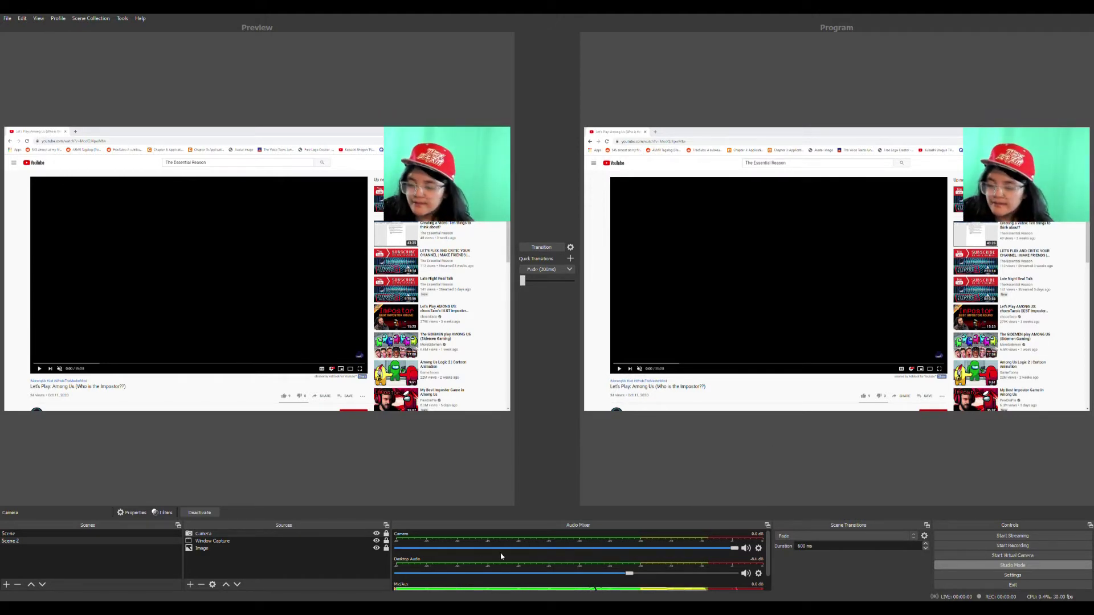
click(268, 534)
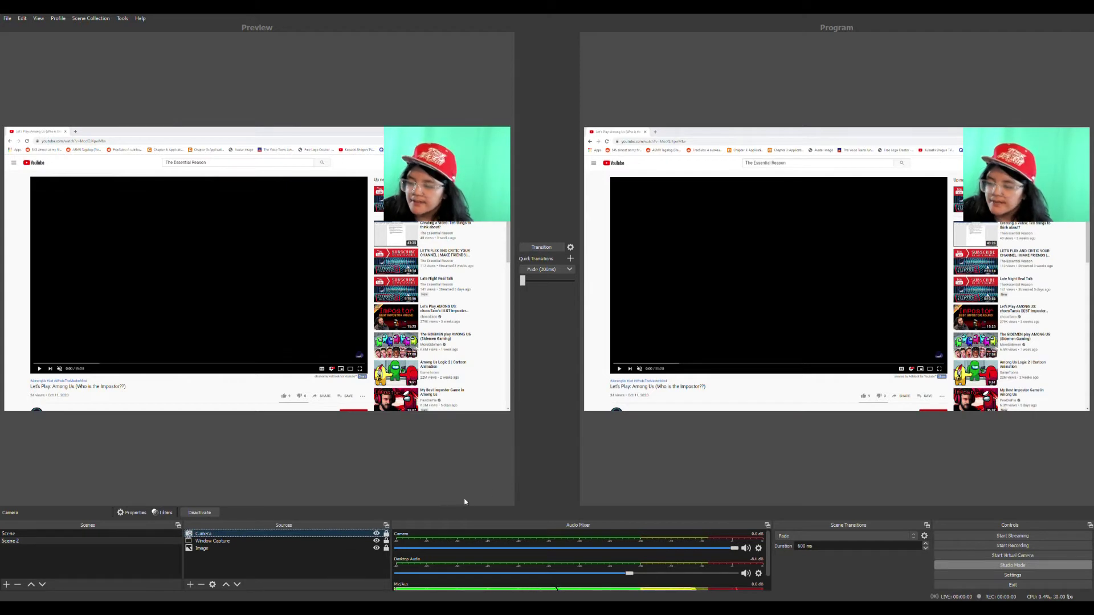
click(497, 483)
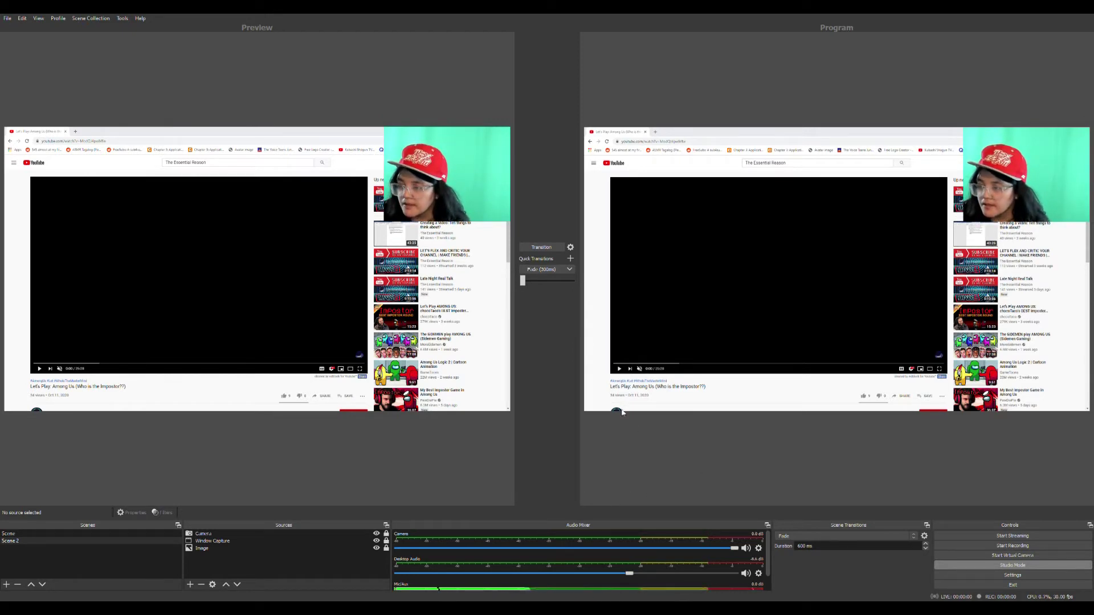
click(376, 542)
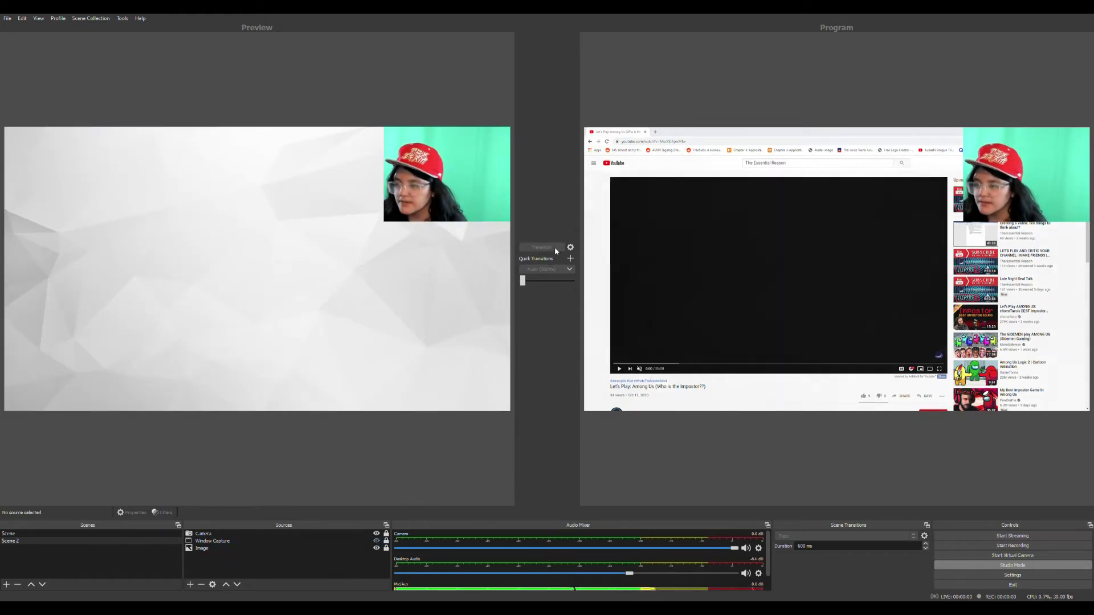
Transition the background-plus-camera Preview layout to Program
click(555, 248)
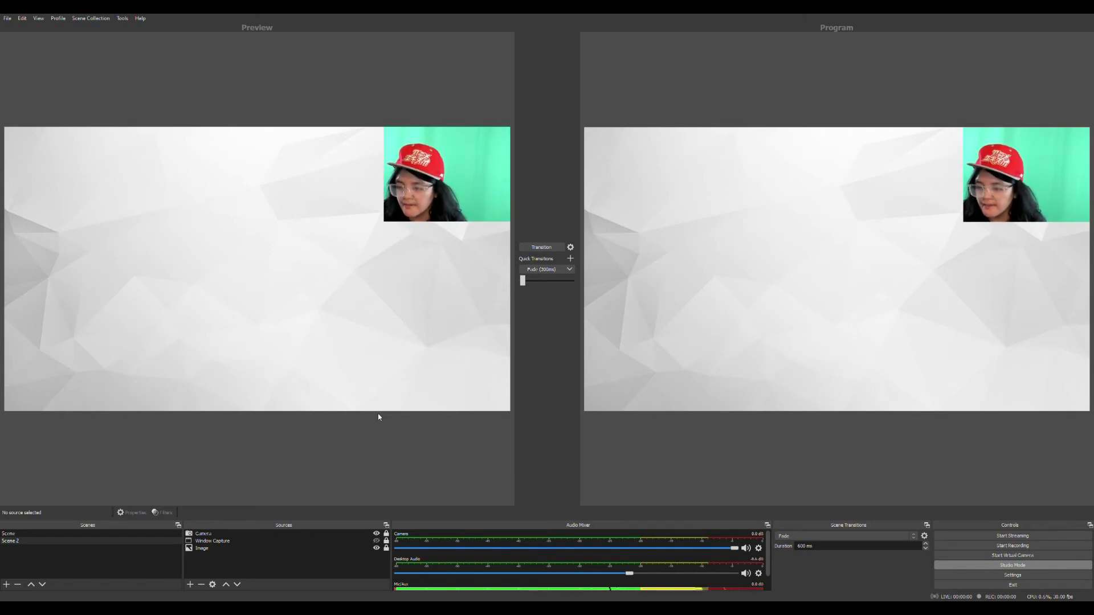
Make Window Capture visible again and transition the YouTube-with-camera layout to Program
click(376, 541)
click(376, 540)
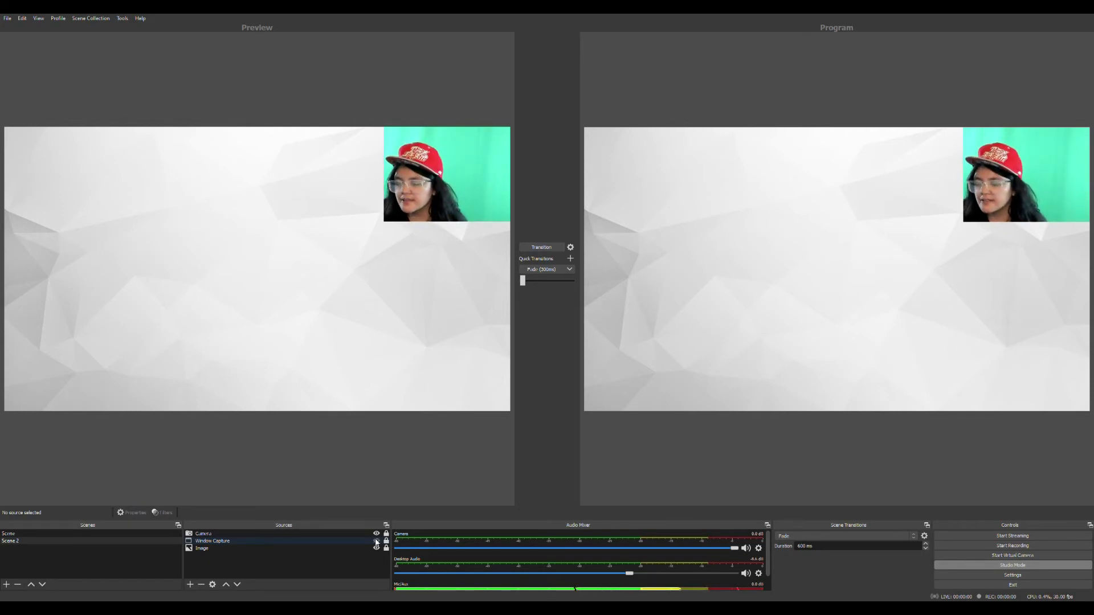
click(376, 542)
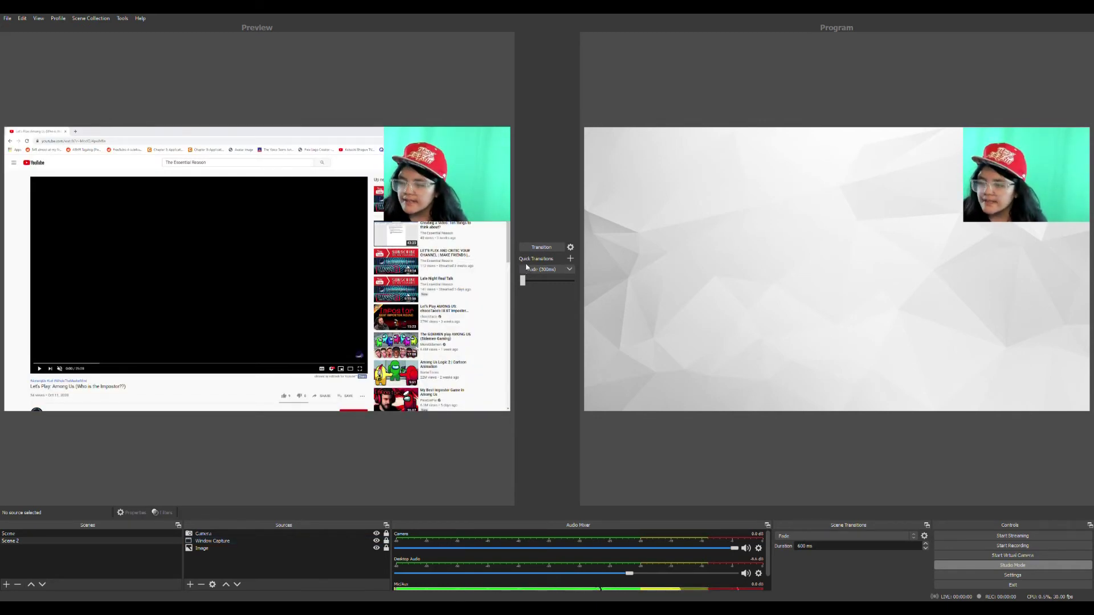
click(534, 246)
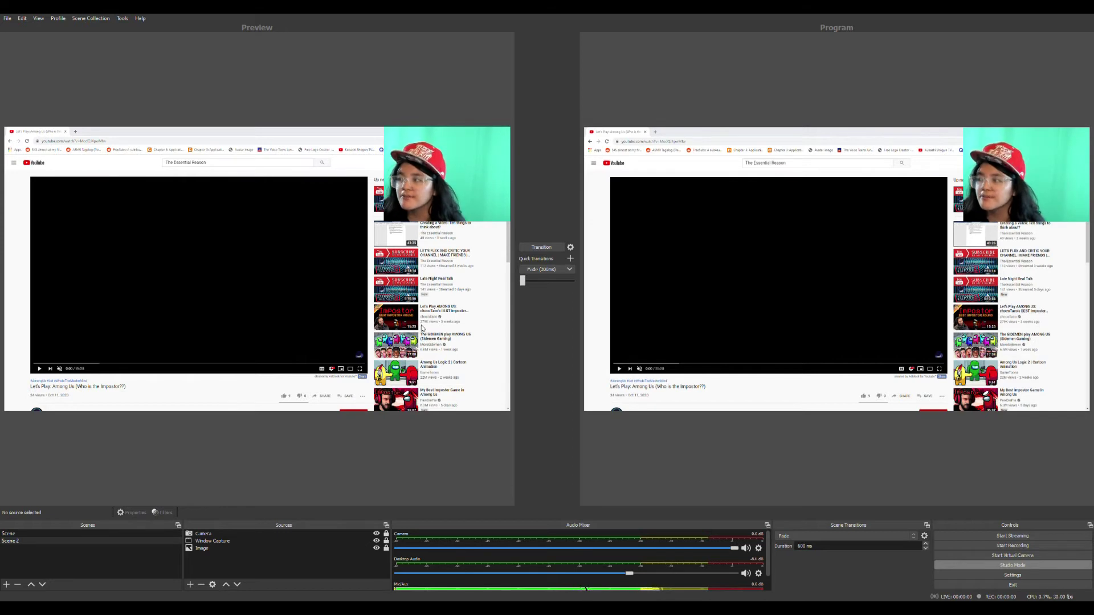
Start the Among Us YouTube video playing in the captured browser window
click(360, 369)
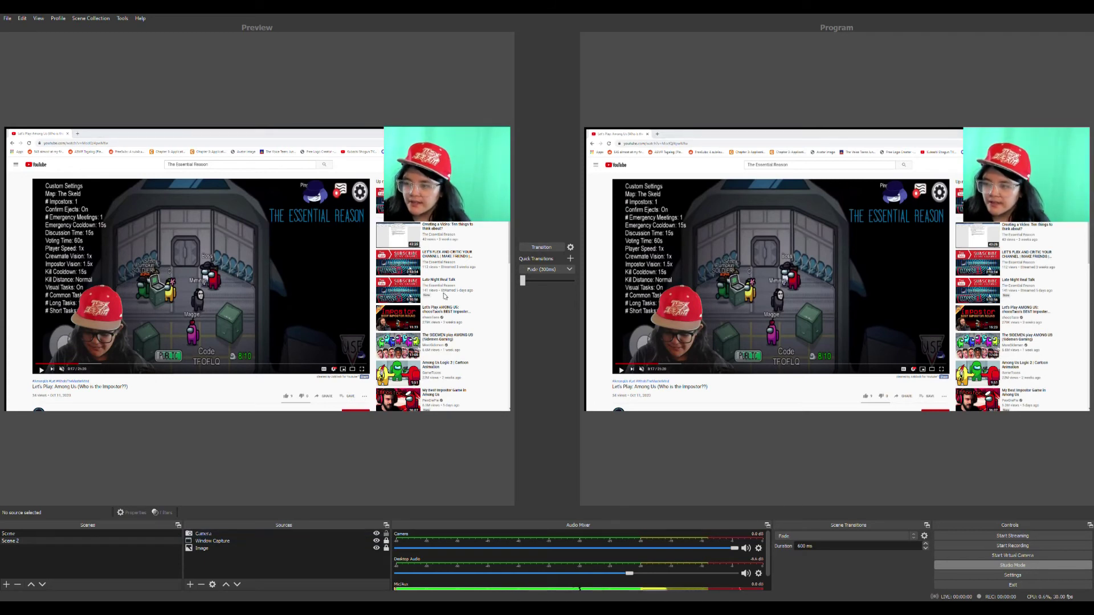
Drag the Camera overlay from top-right down to the bottom-left corner of the YouTube capture
drag(461, 197, 461, 378)
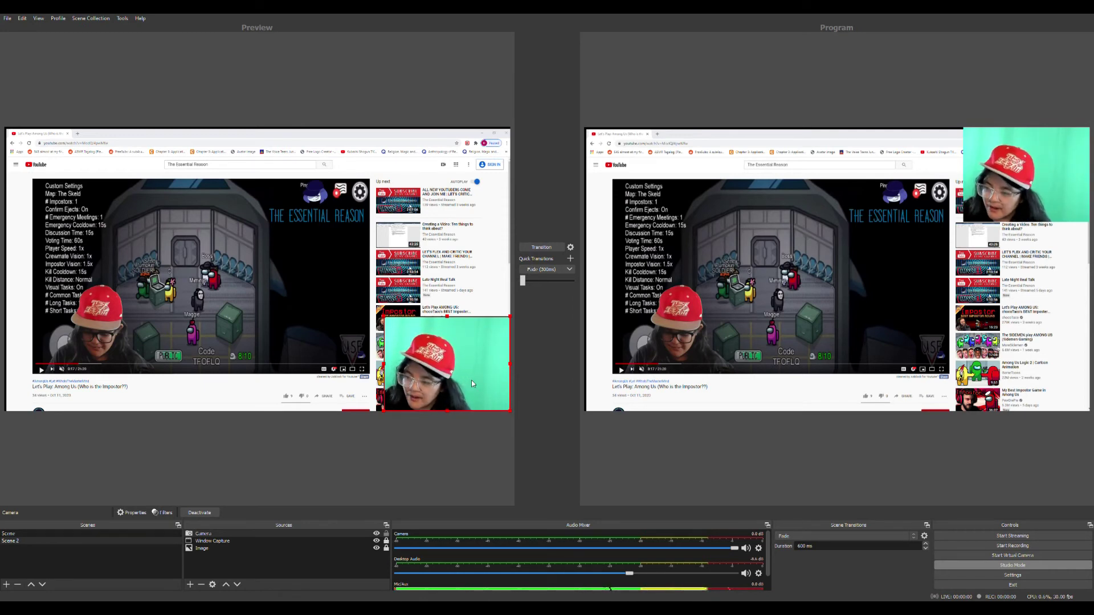
drag(468, 381, 94, 376)
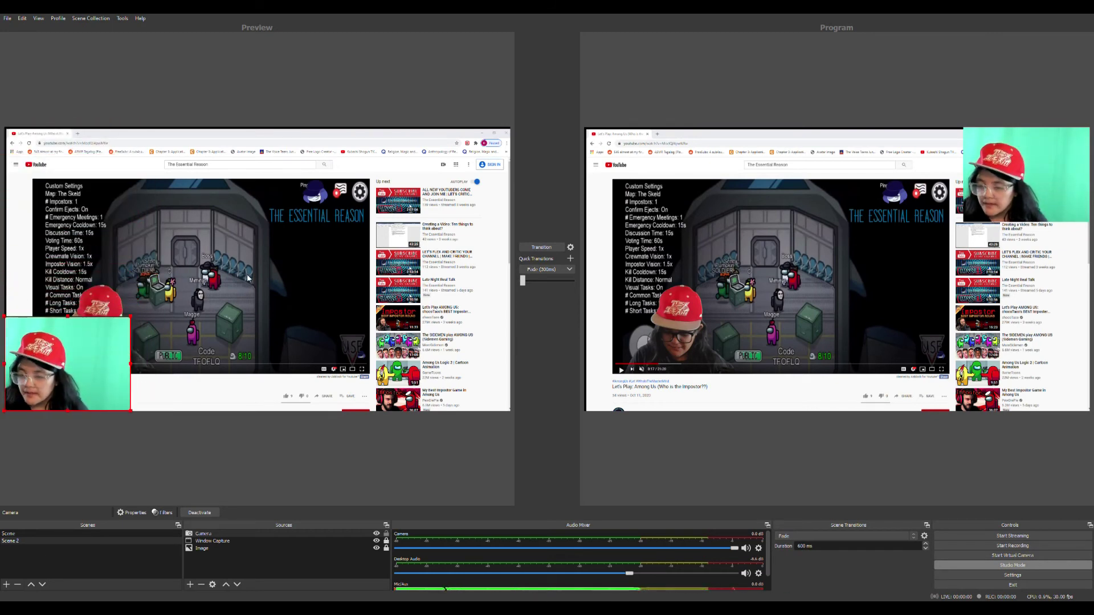